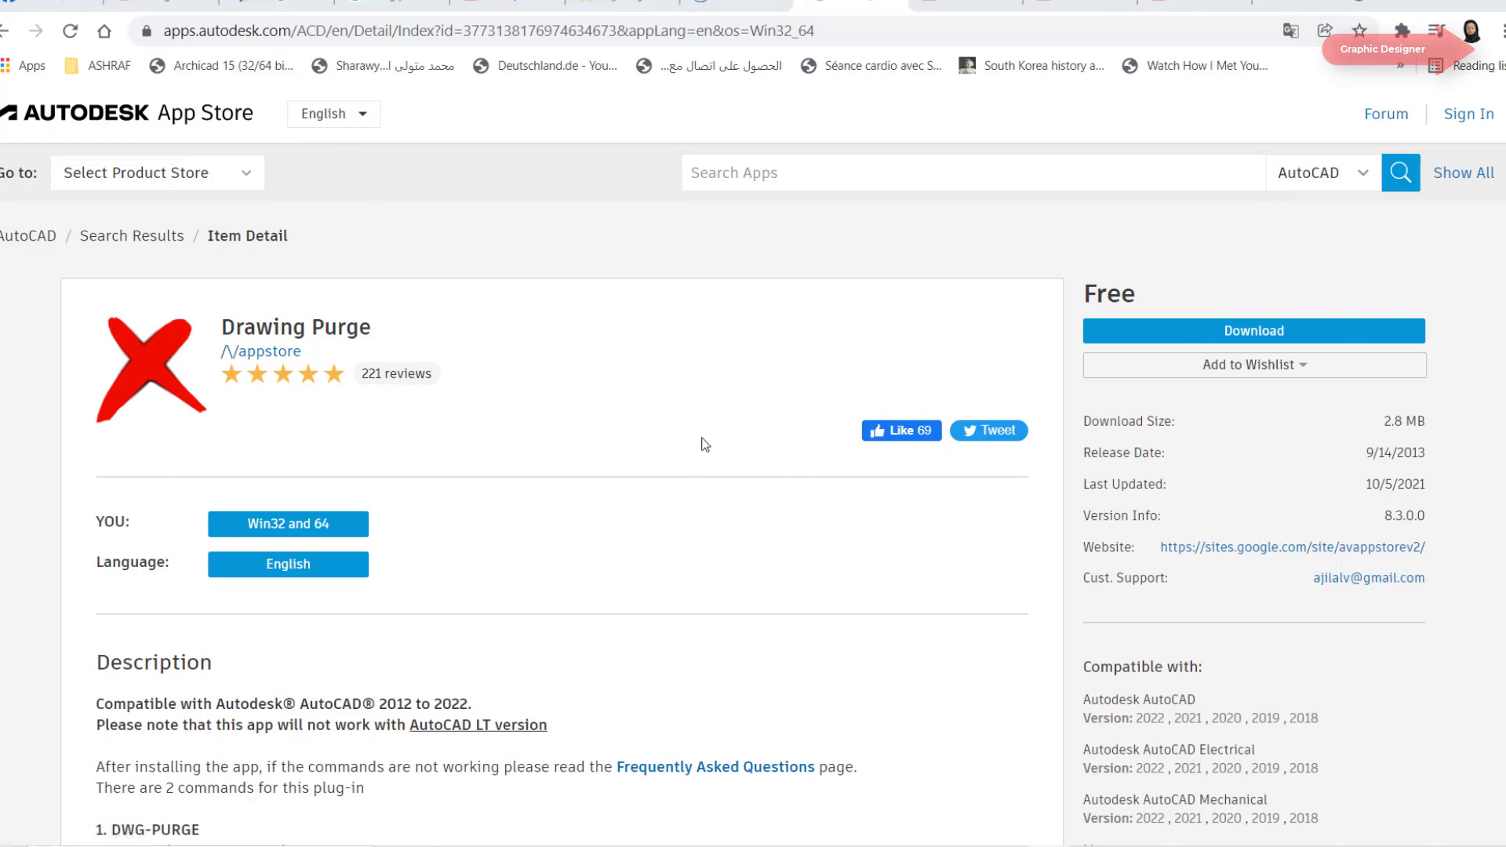
triple_click(1041, 301)
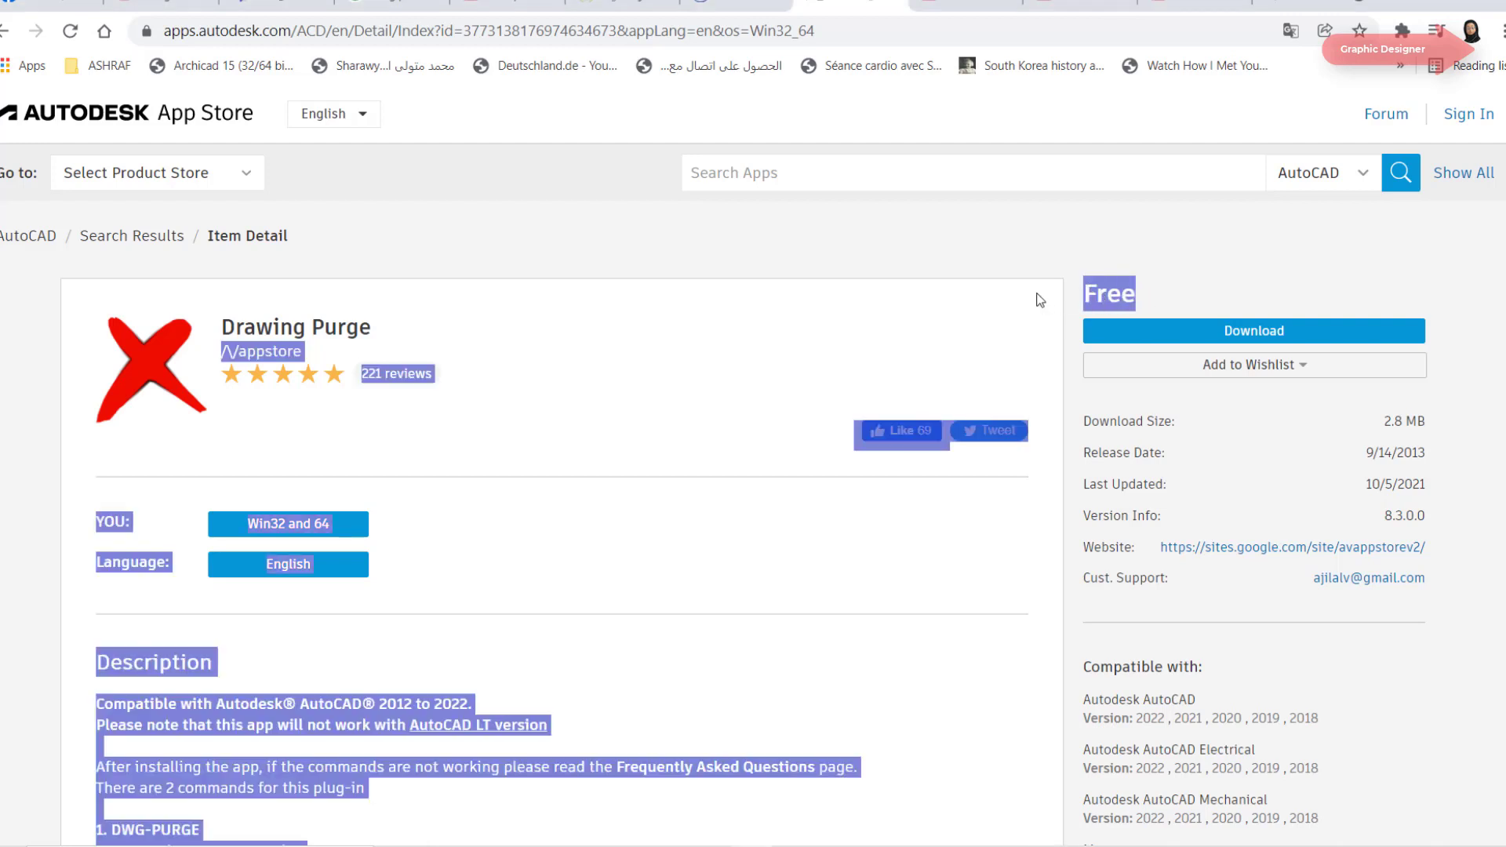
click(538, 500)
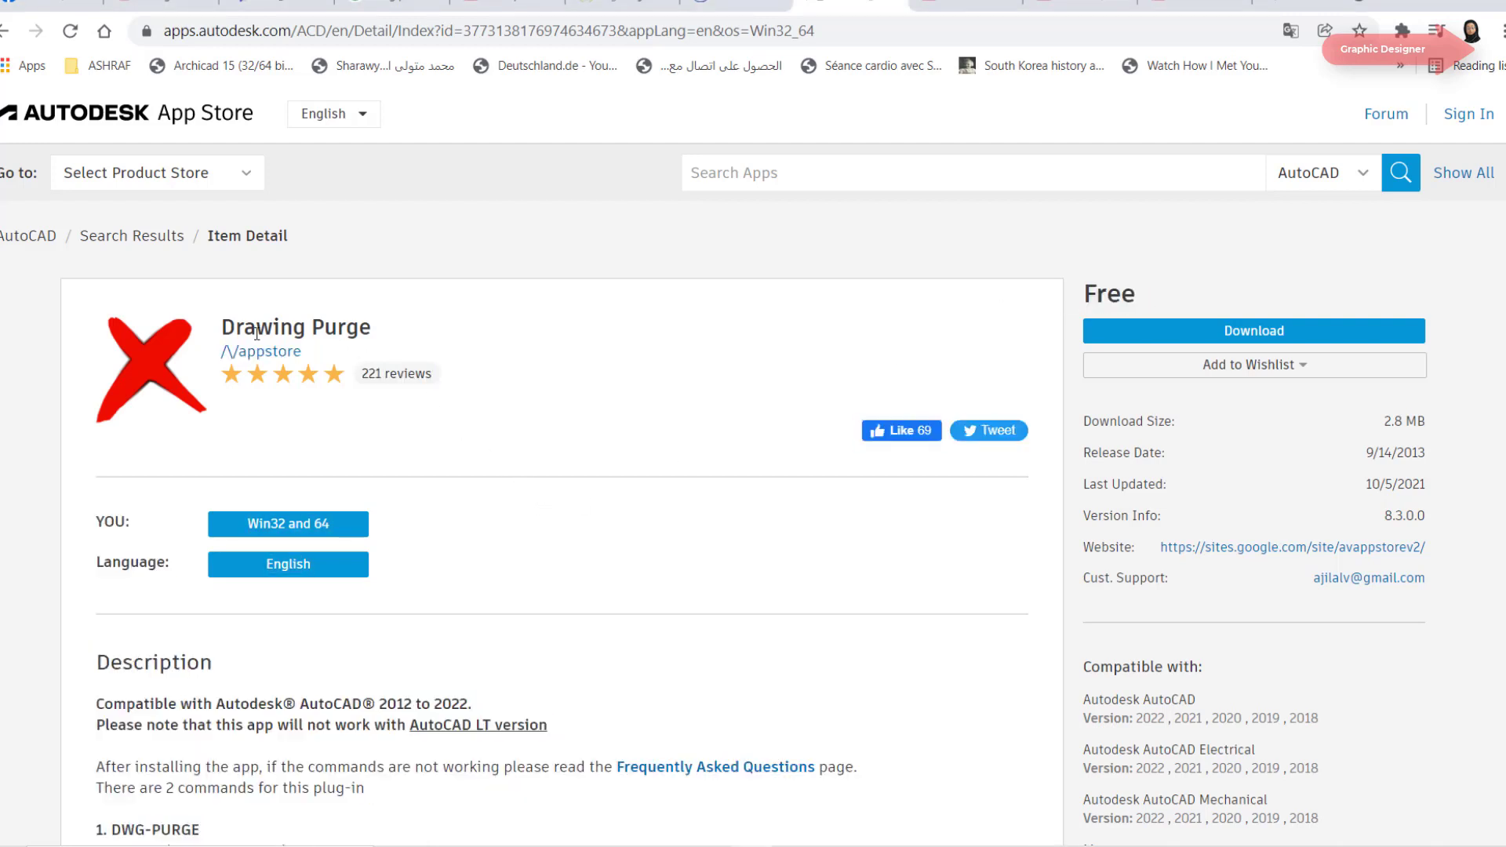
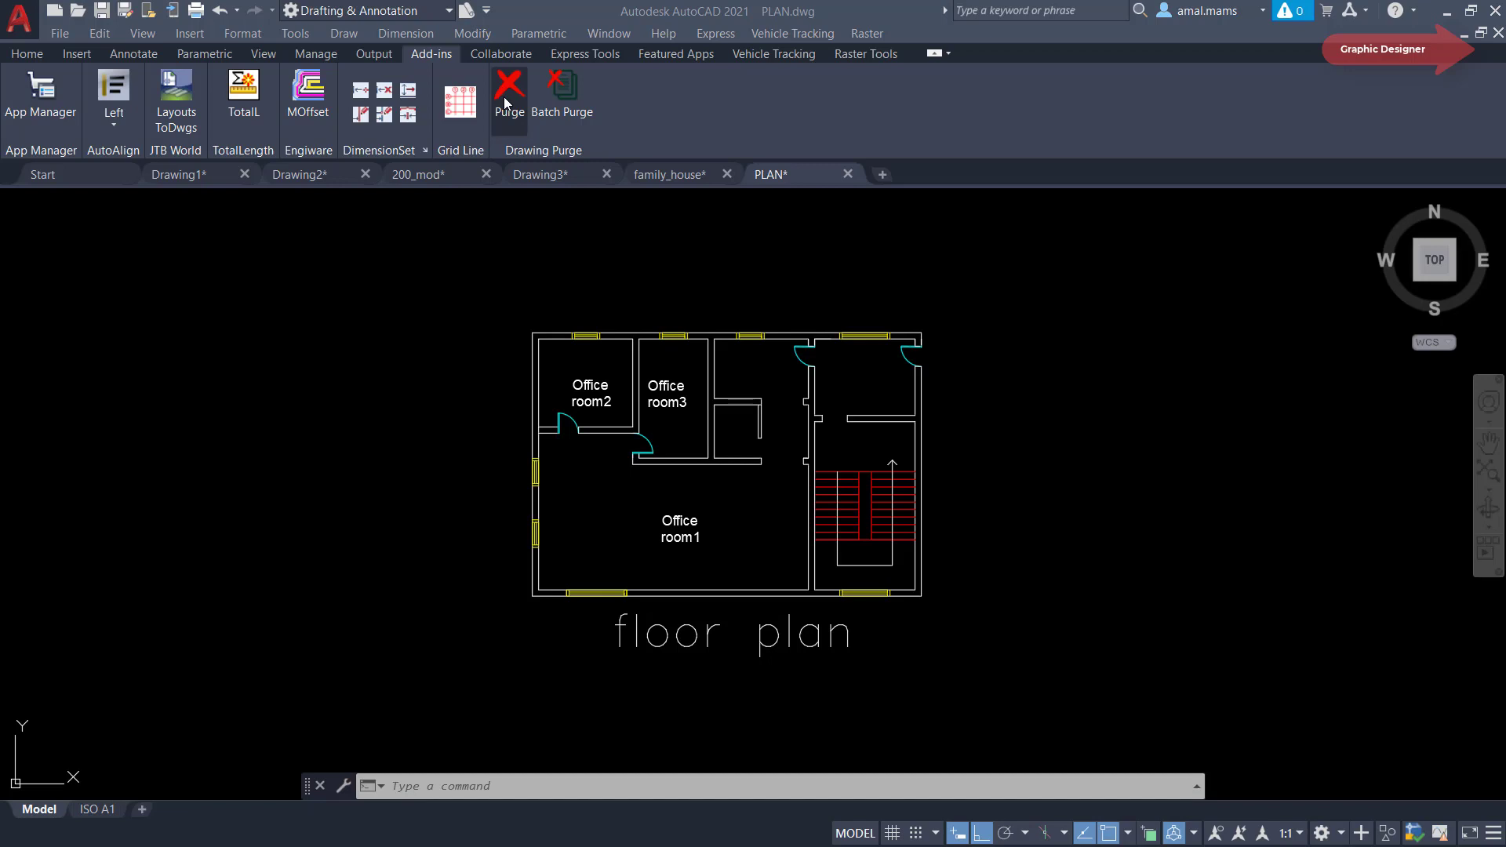
Run DWG-PURGE on PLAN.dwg, removing 3 layers, 1 linetype, 2 dimension styles and 2 text styles.
click(479, 781)
key(F7)
text(PUR)
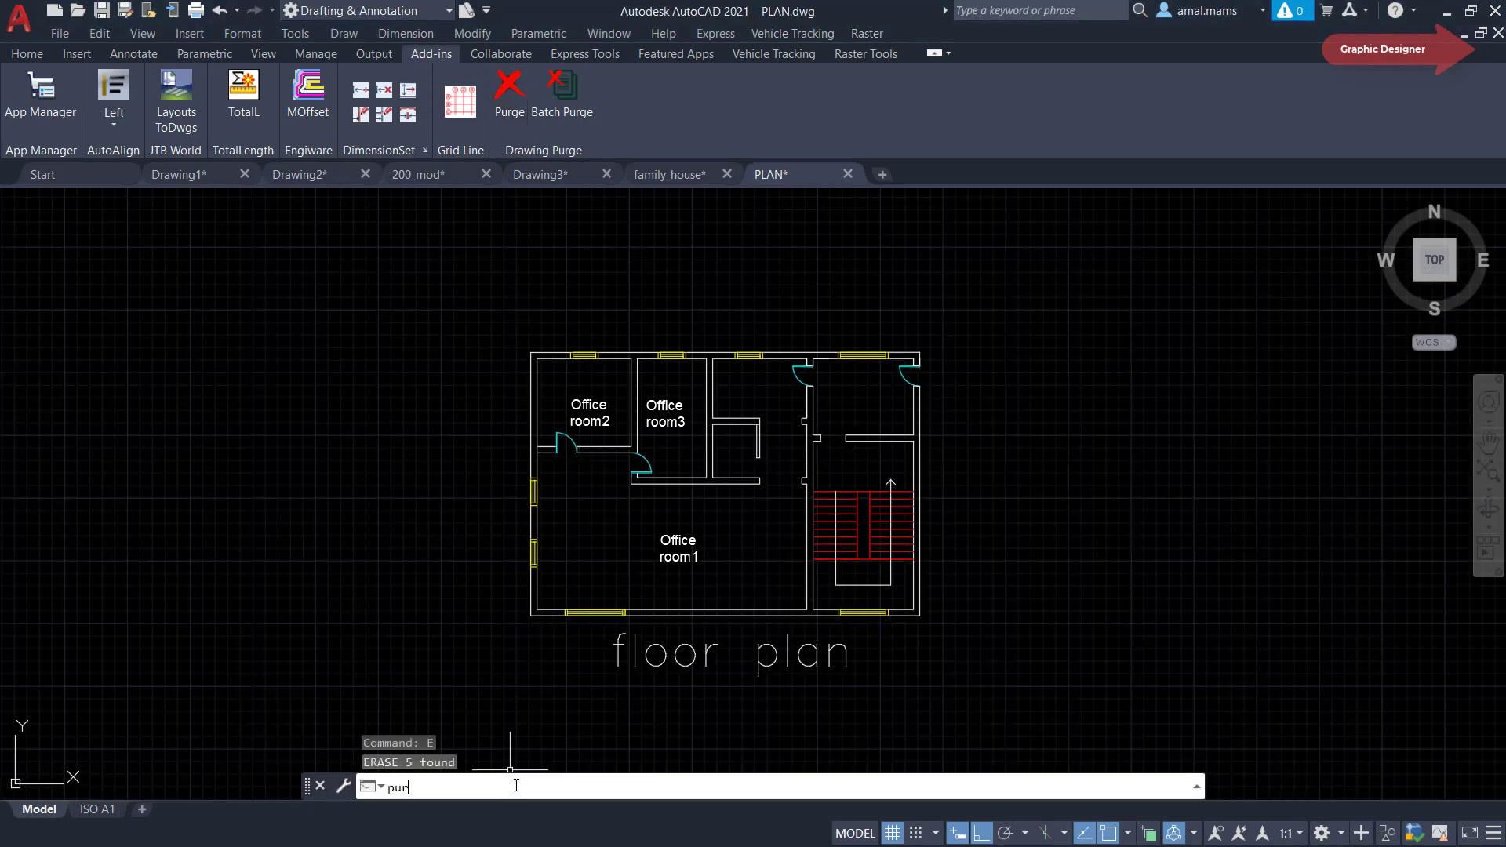
text(gE)
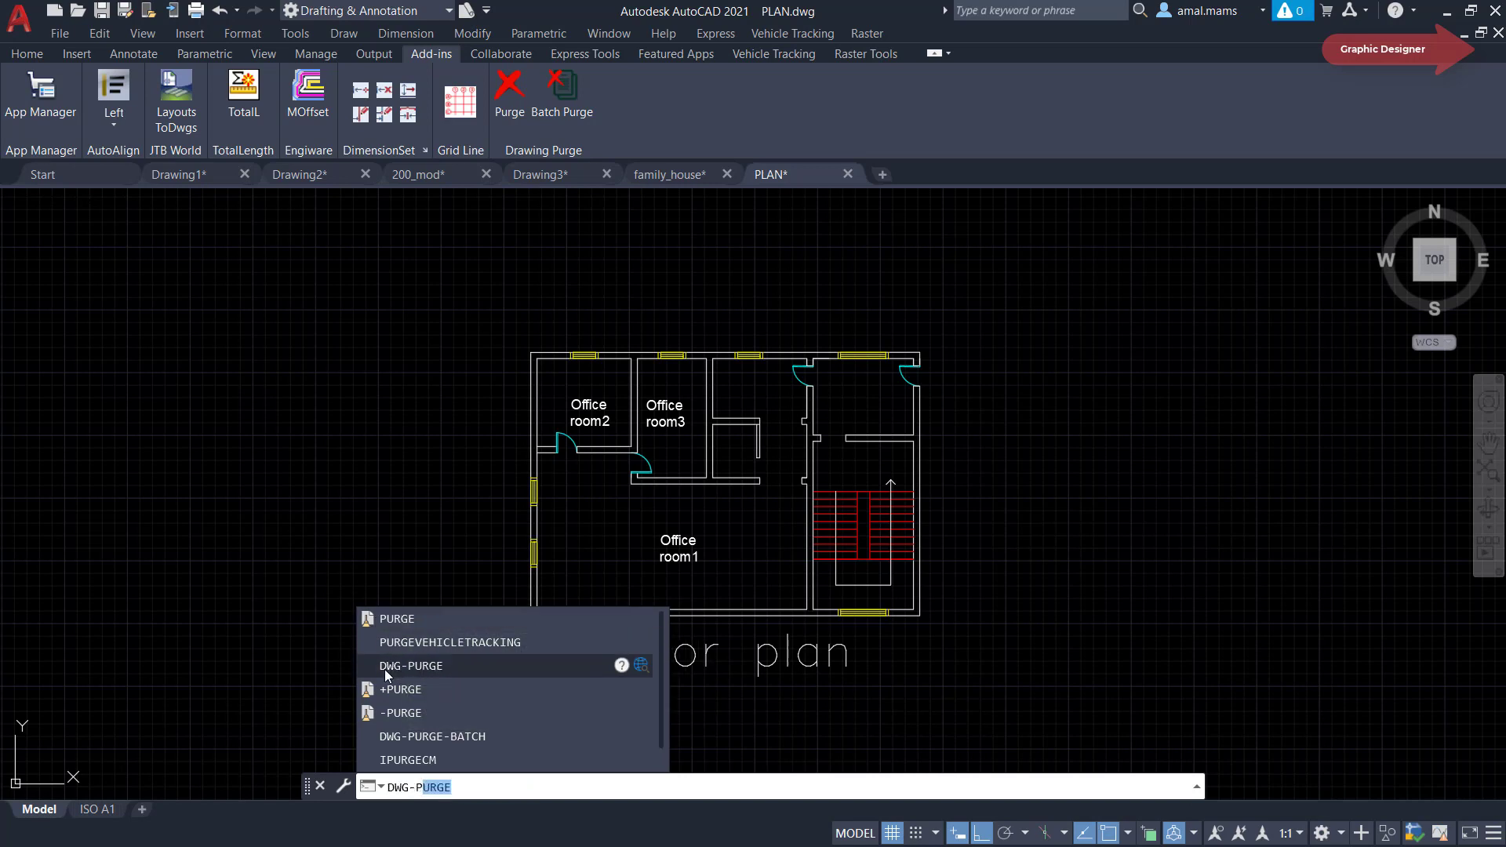
click(447, 670)
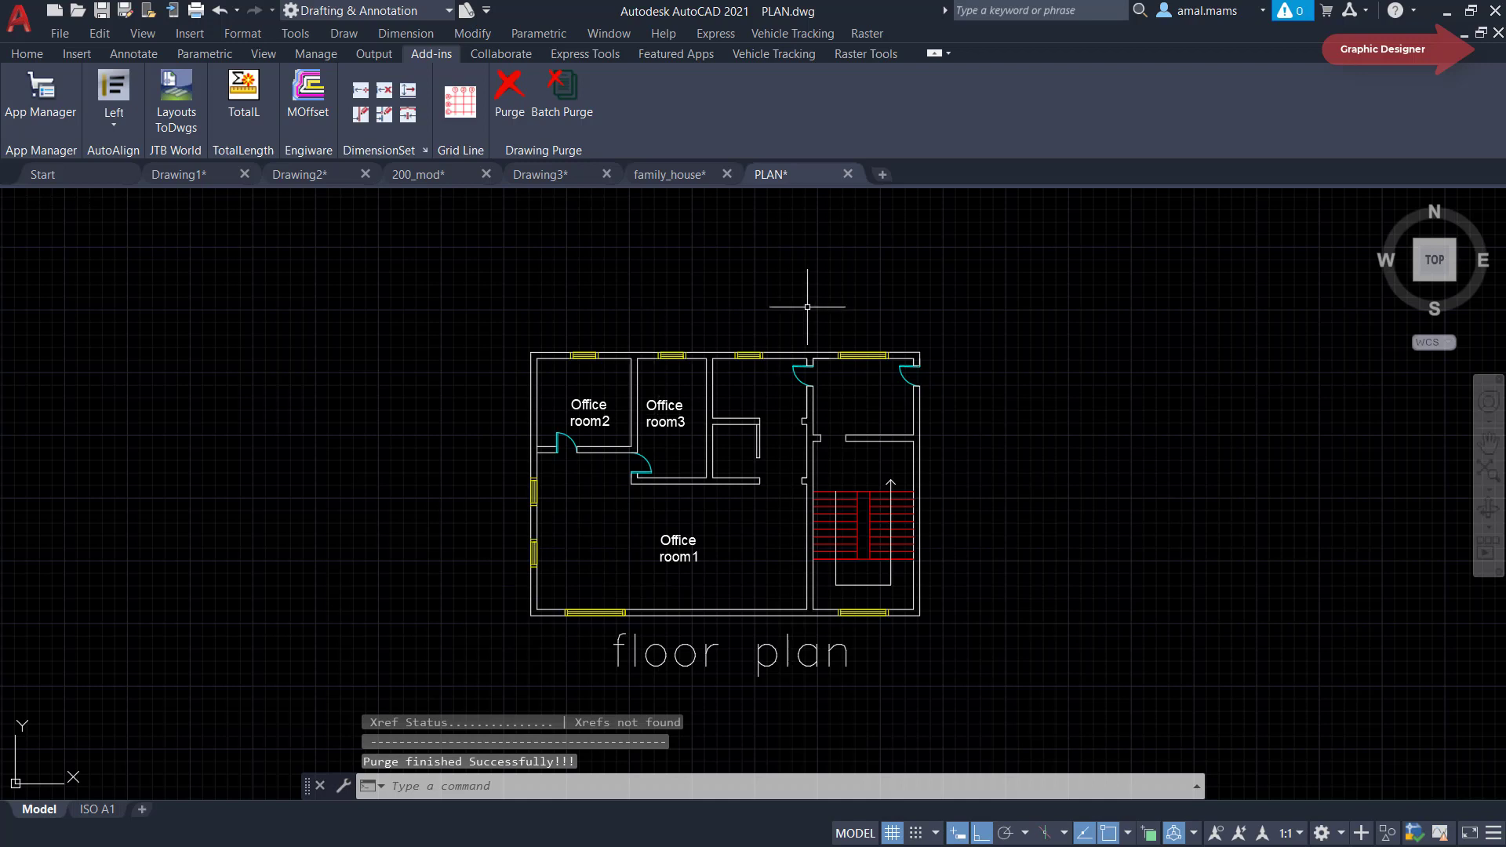
Launch the Batch Purge add-in and open its file chooser on the layouts todwgs folder.
click(568, 89)
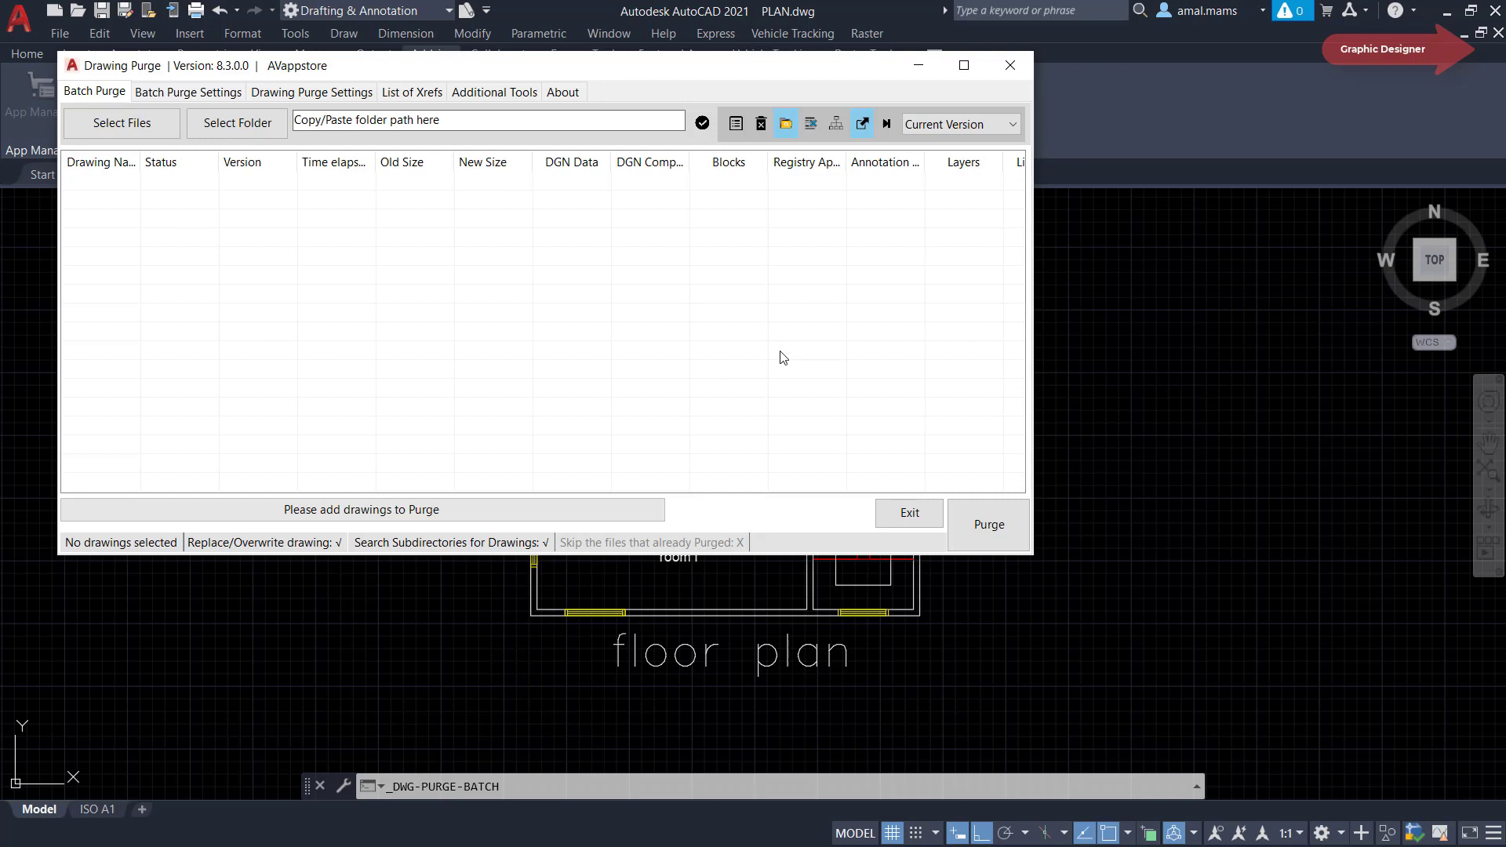
click(122, 125)
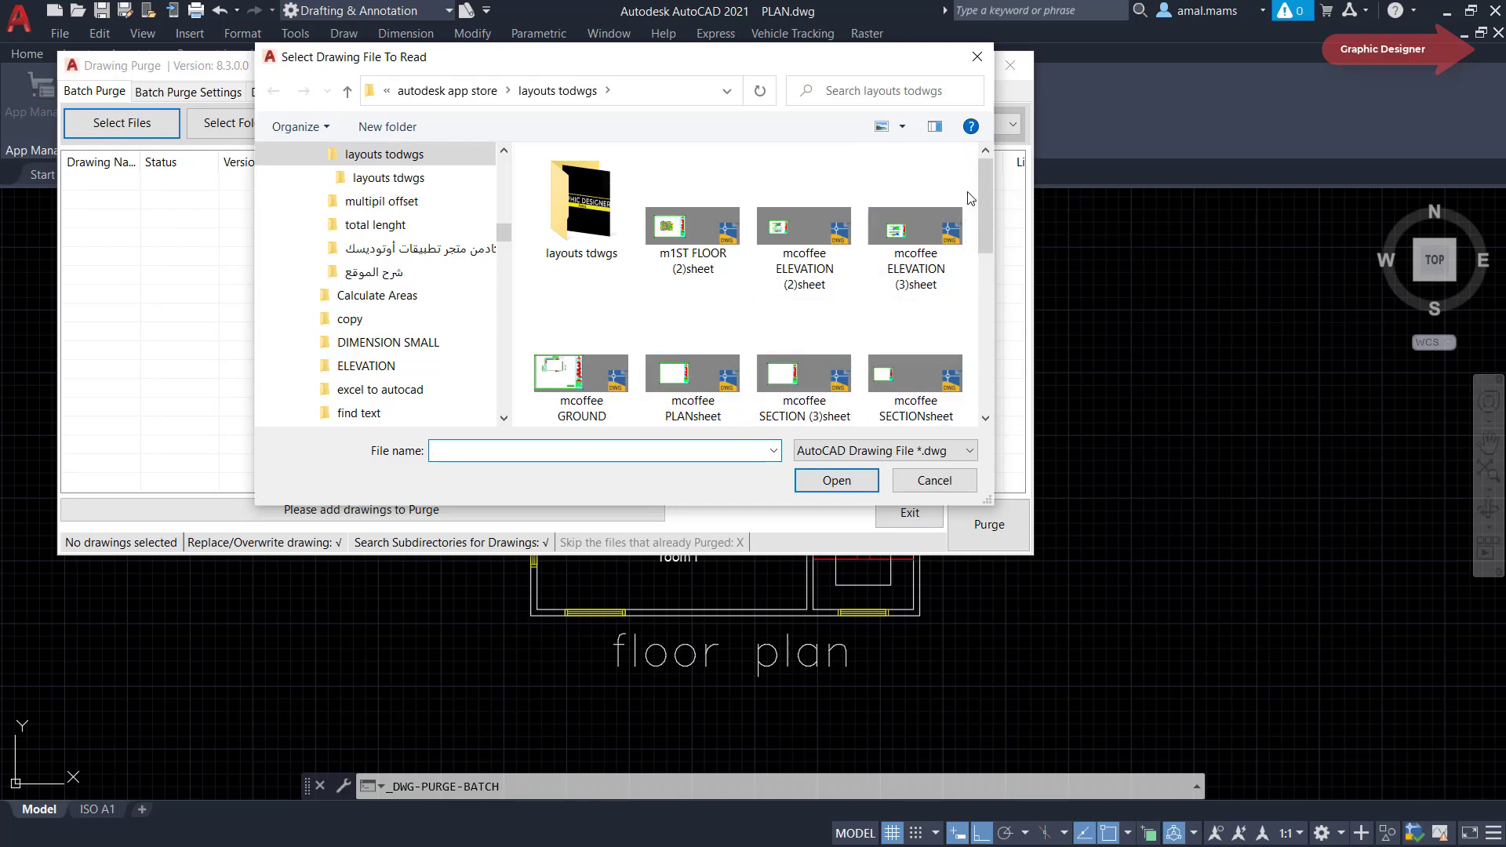
Select all eleven drawings in layouts todwgs, including the sheets mfrontsheet and mELEV (2)sheet, and load them.
drag(969, 191, 655, 393)
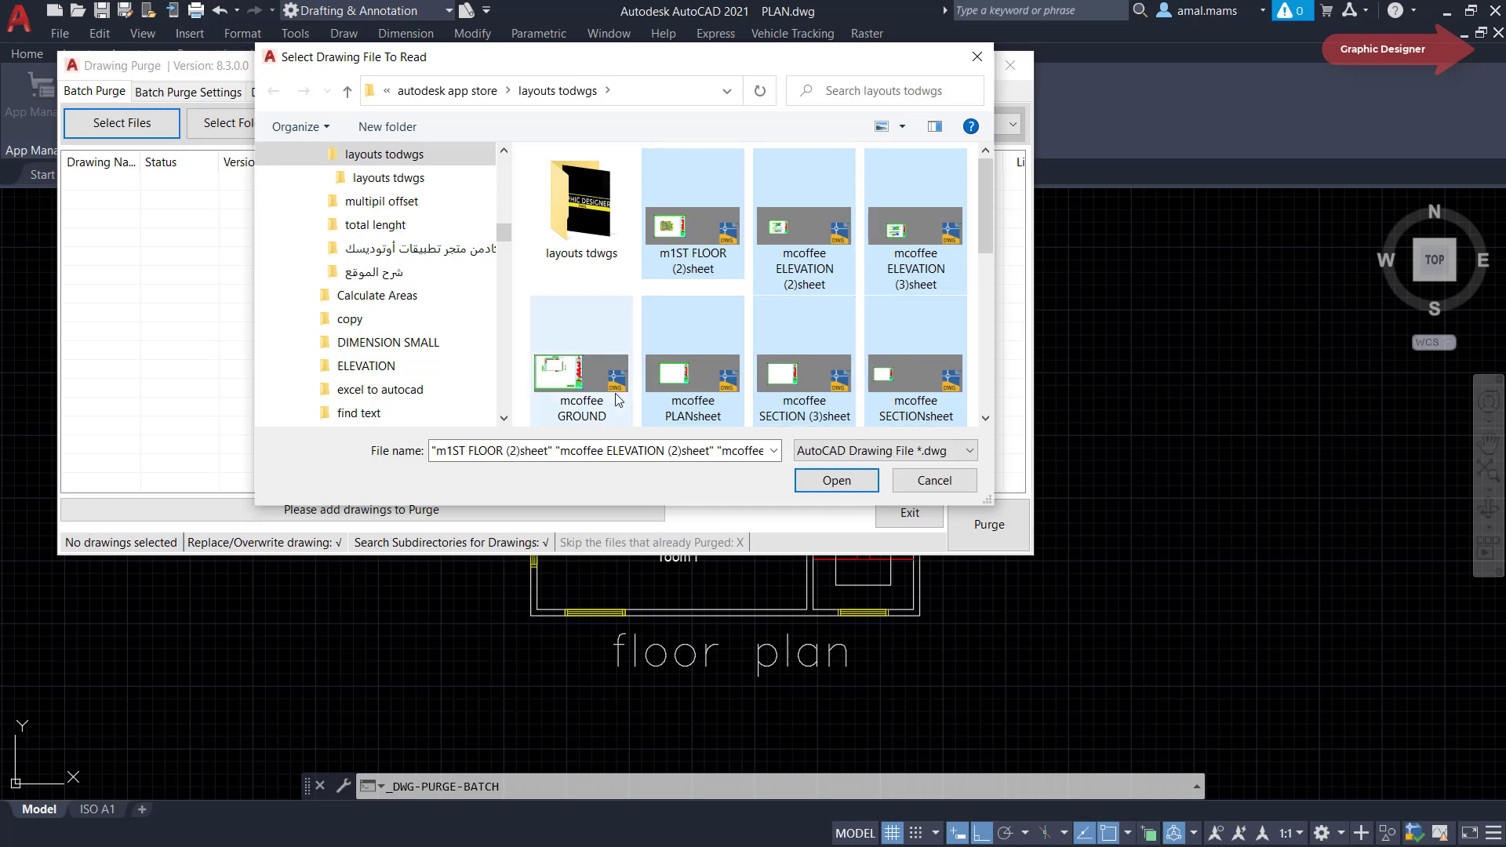
ctrl+click(578, 399)
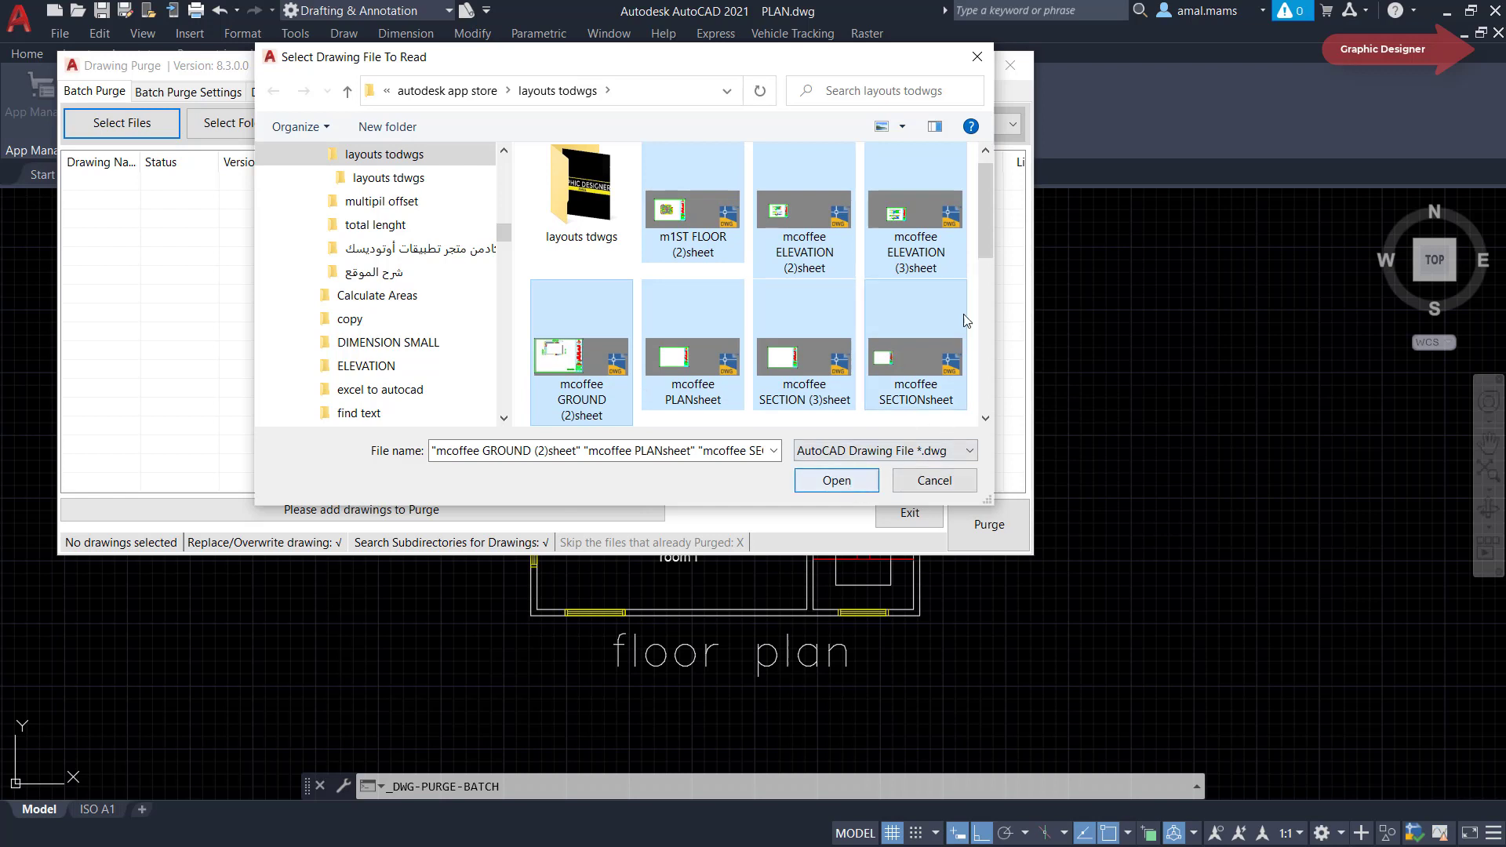
drag(985, 210, 986, 256)
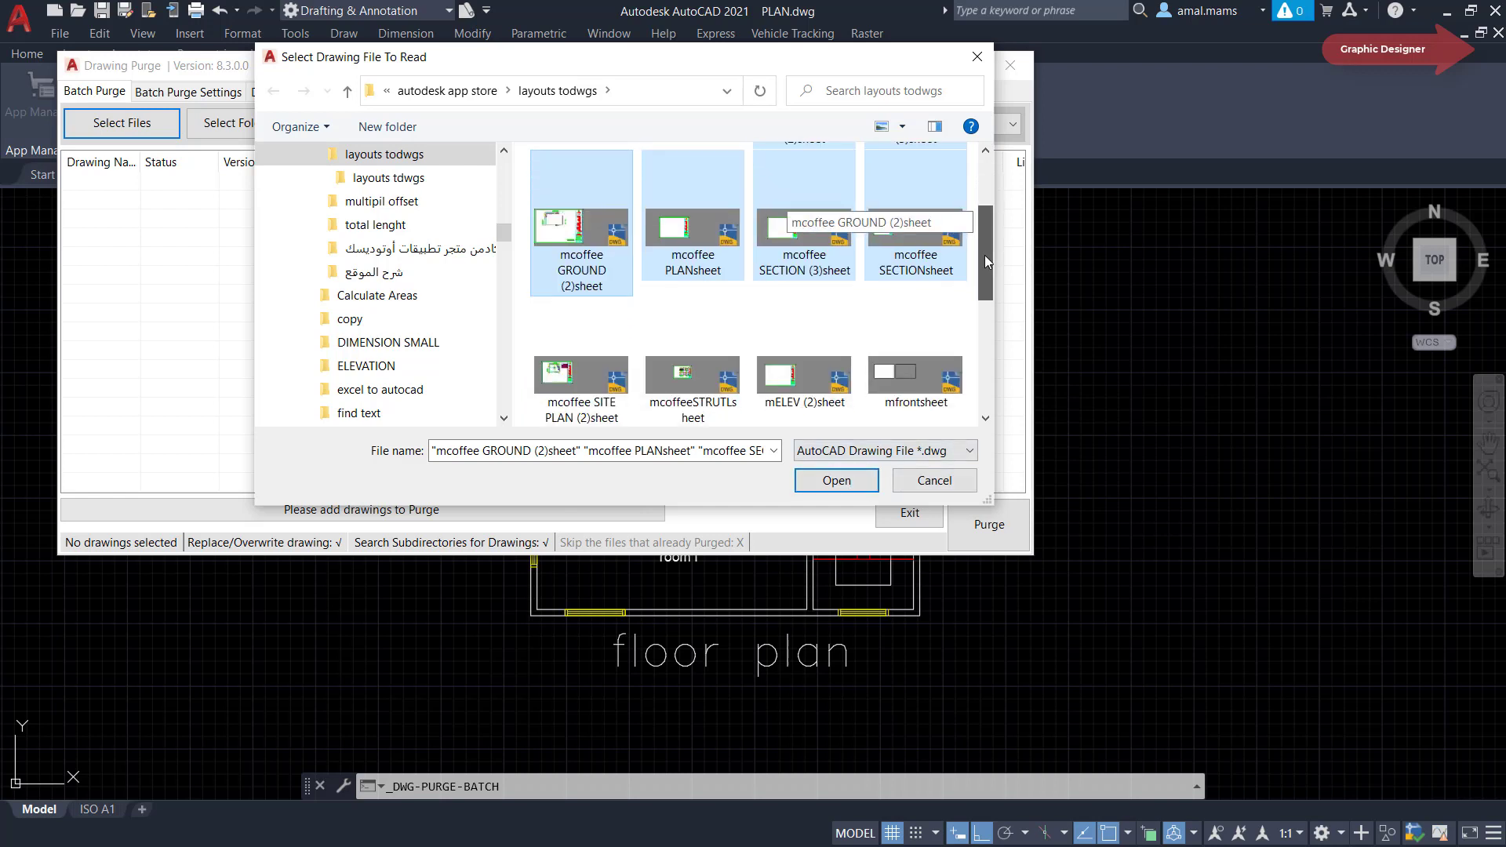
ctrl+click(908, 374)
ctrl+click(824, 376)
ctrl+click(697, 376)
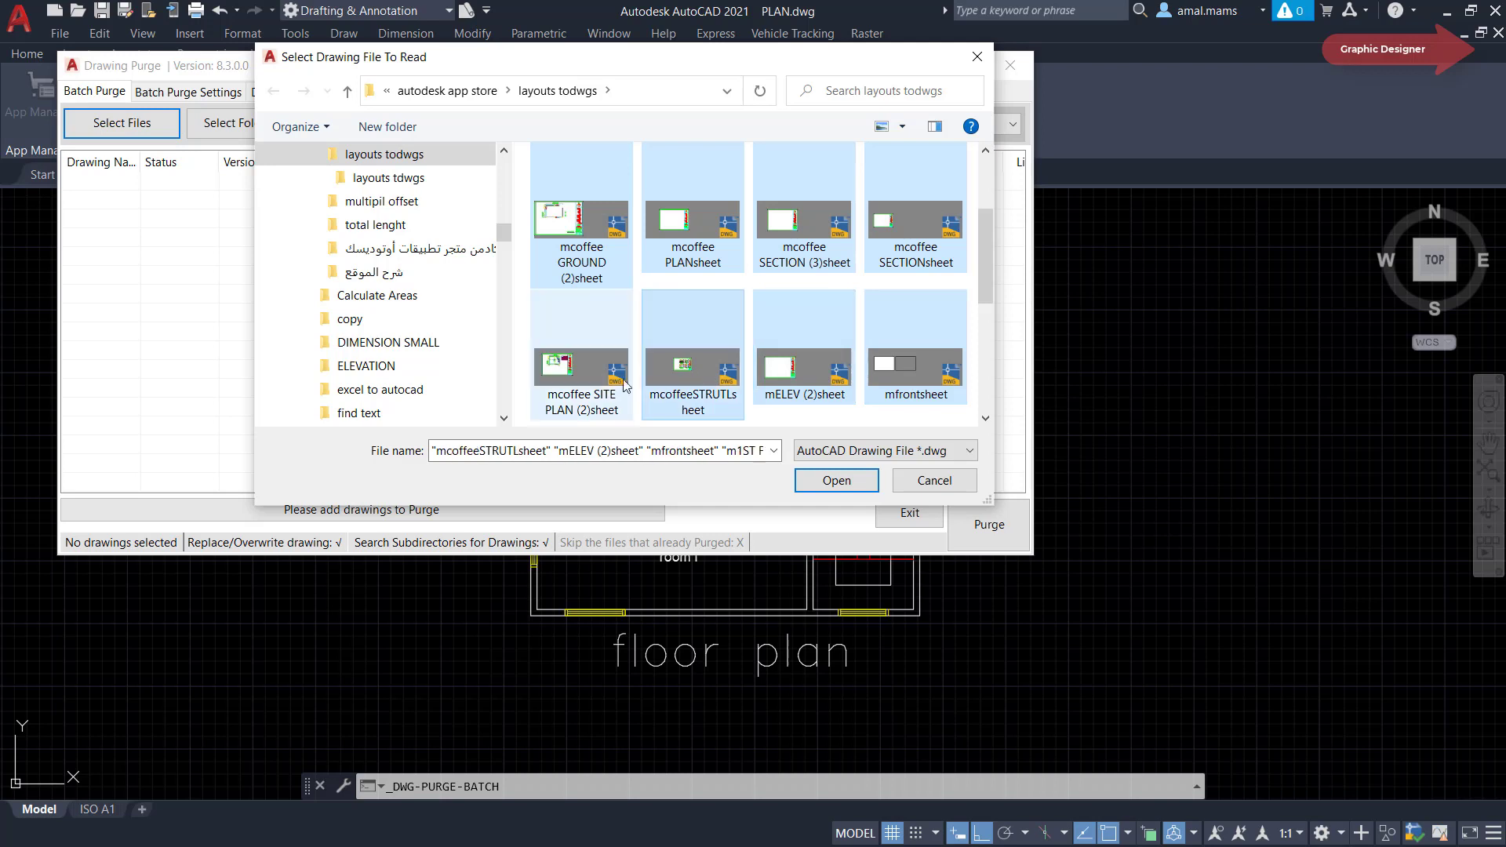
ctrl+click(582, 322)
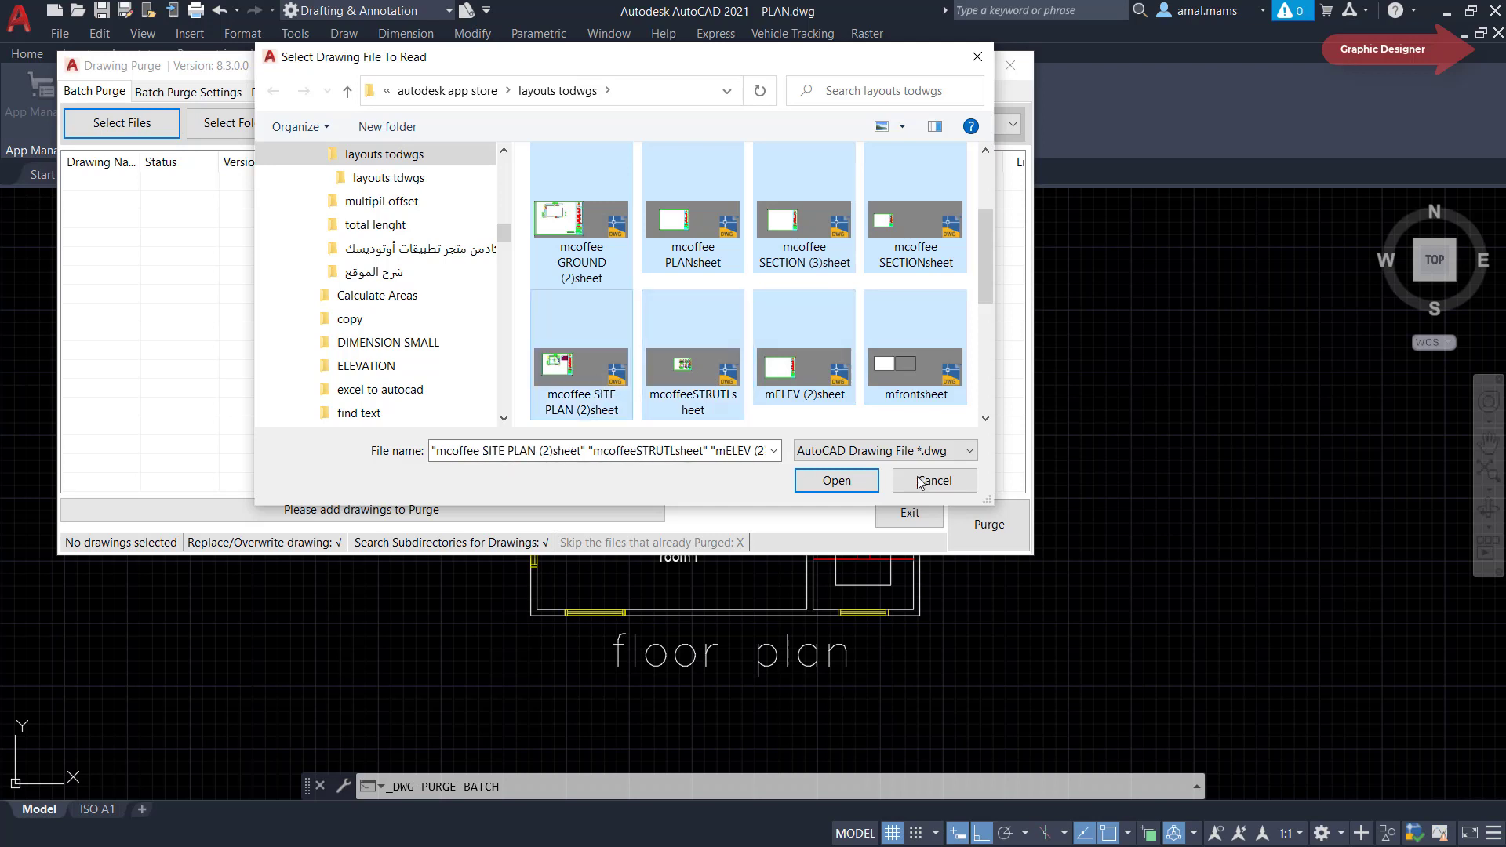
click(837, 481)
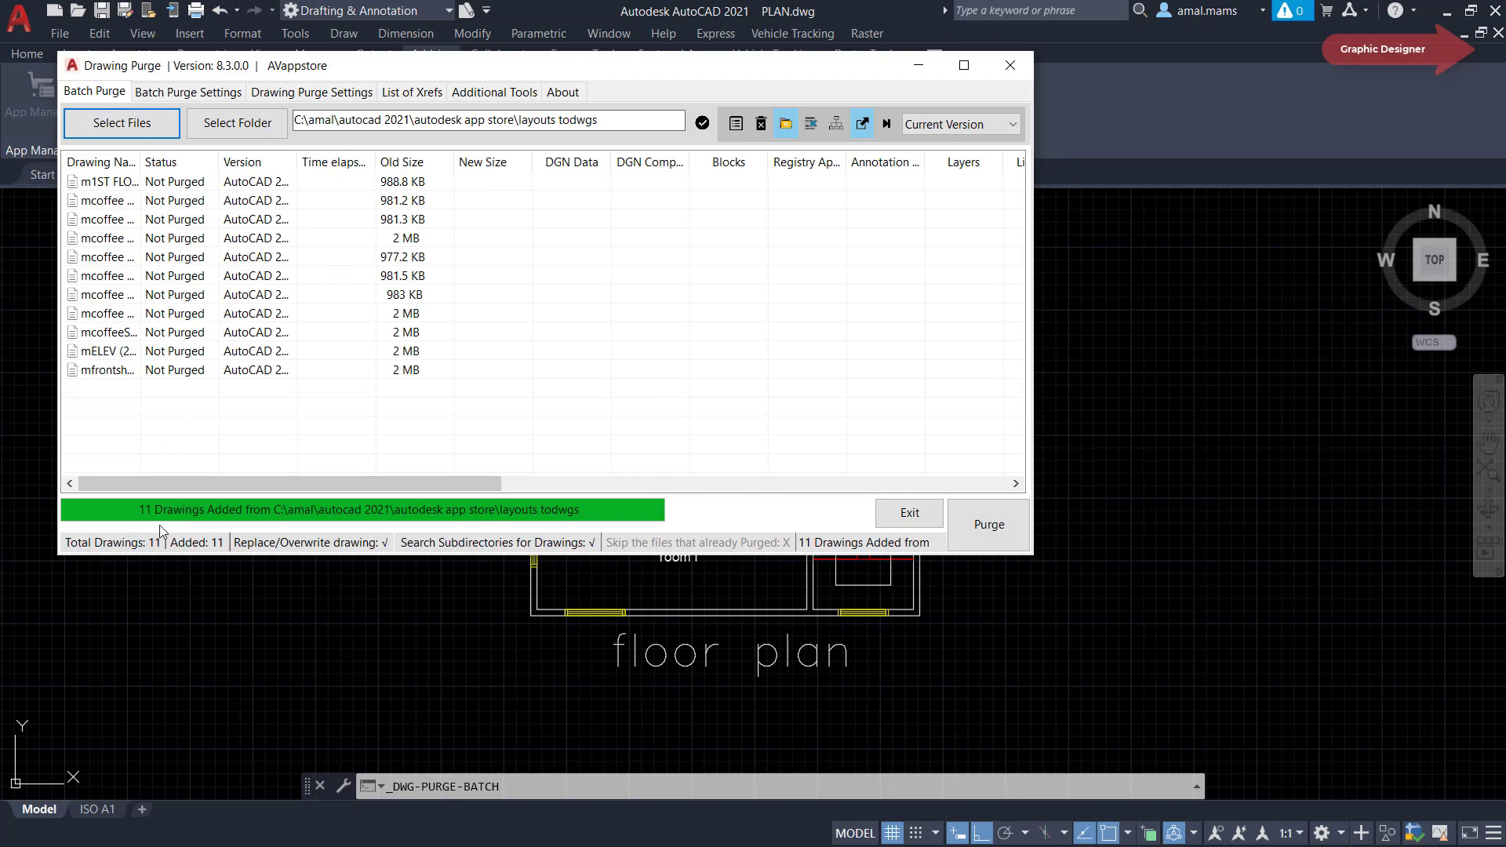
Purge all eleven drawings and review the purged item counts and new file sizes.
click(984, 532)
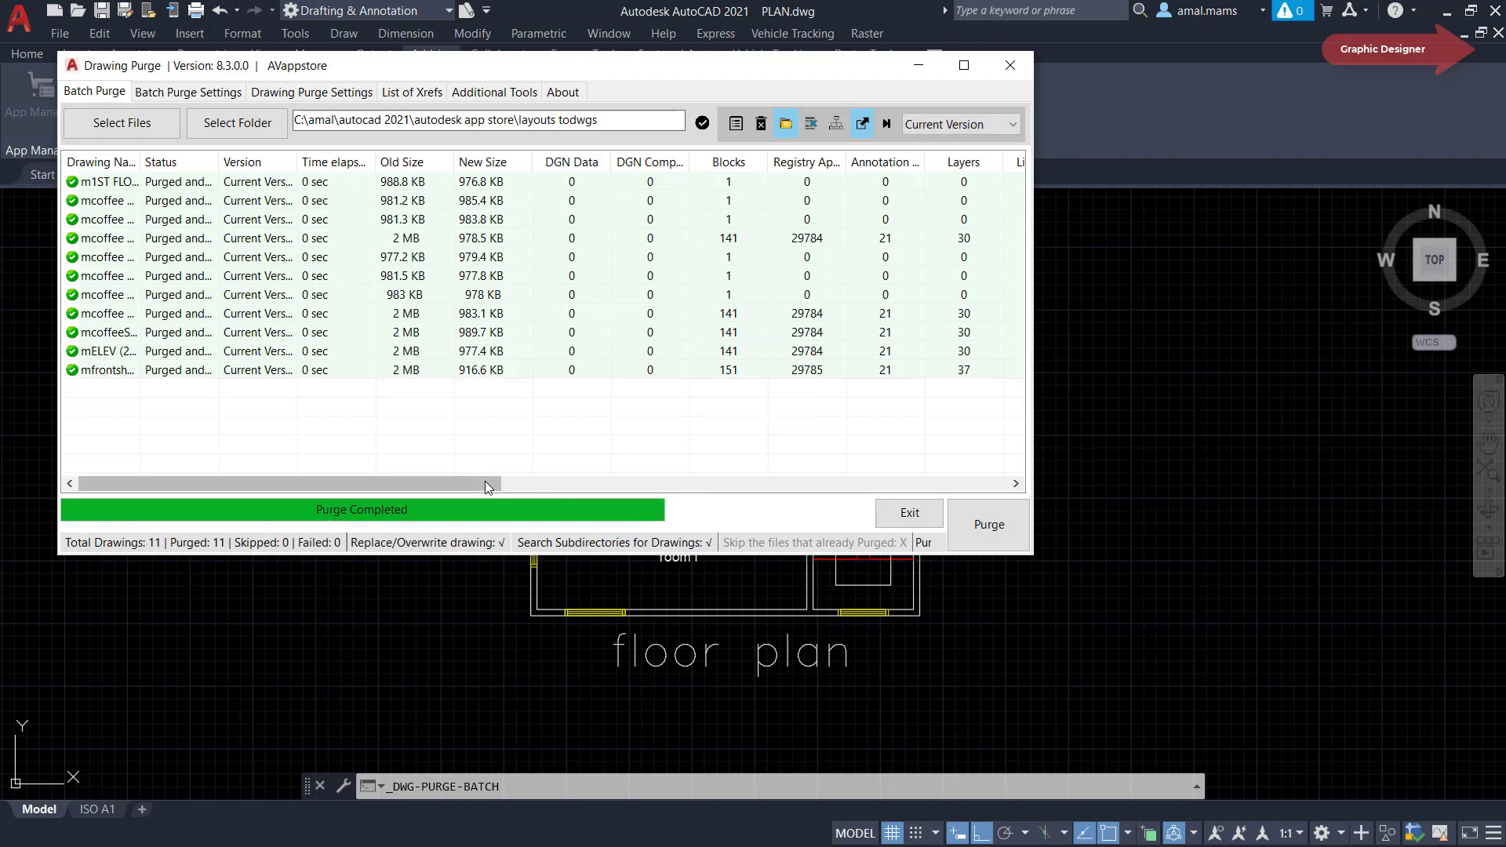
drag(485, 482, 672, 509)
drag(674, 508, 634, 503)
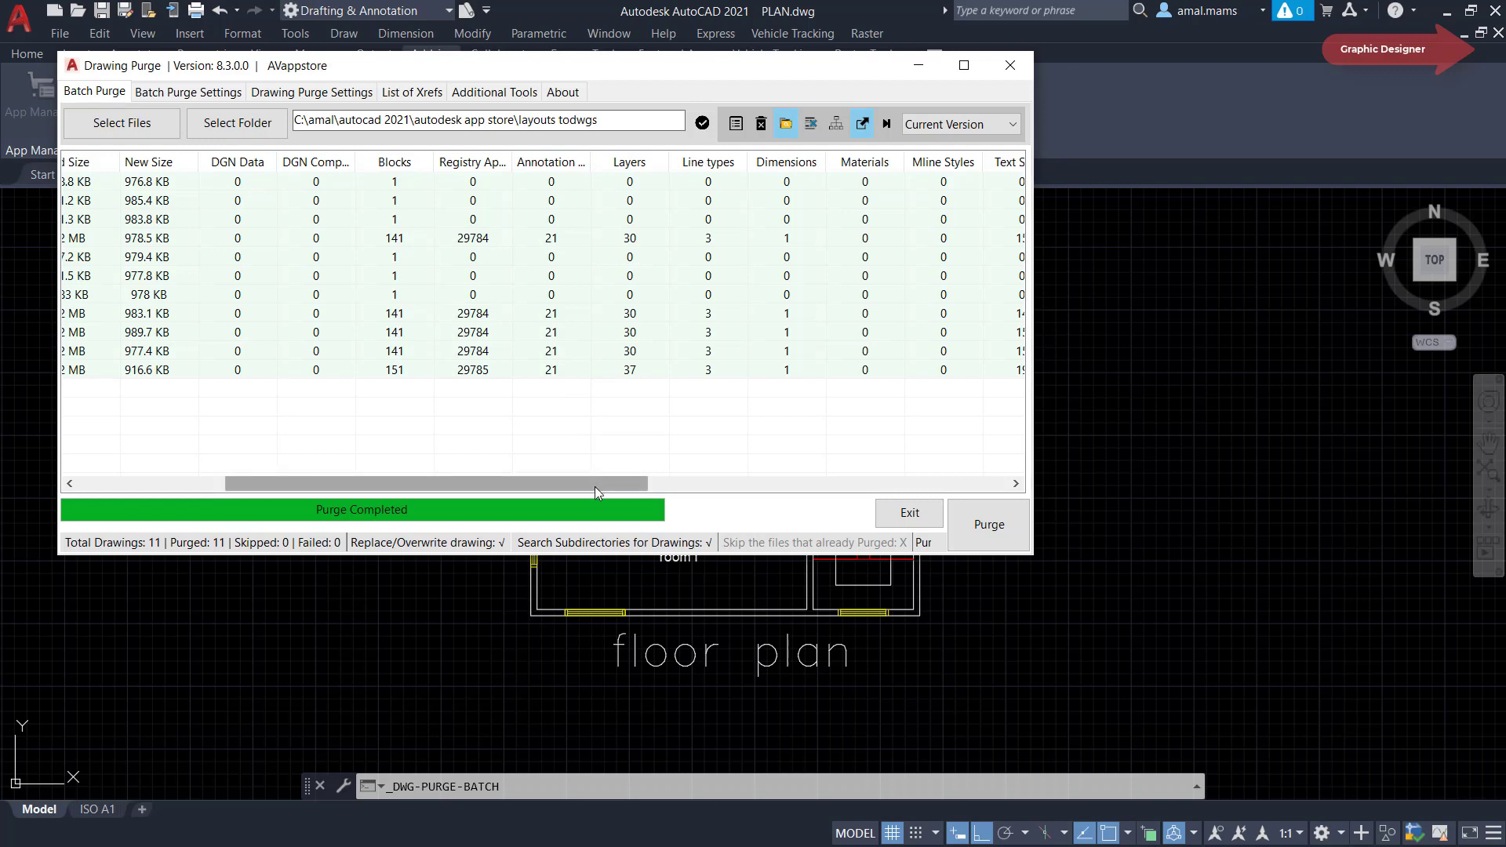
mouse_move(597, 488)
mouse_down()
mouse_move(812, 498)
mouse_move(596, 491)
mouse_move(437, 463)
mouse_up()
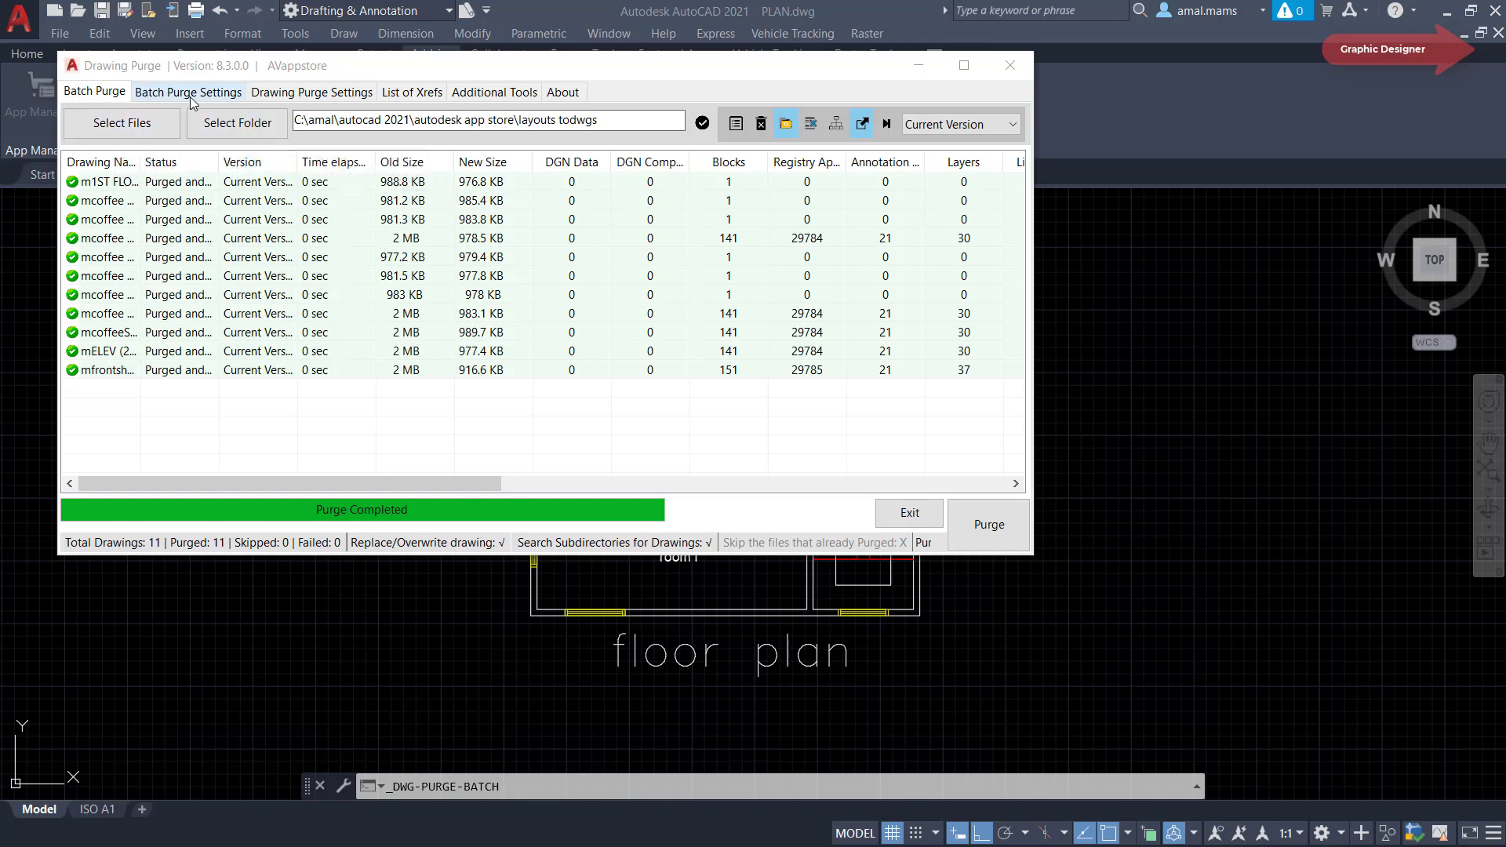
Check the Batch Purge Settings, leaving drawings overwritten and saved as Current Version.
click(227, 94)
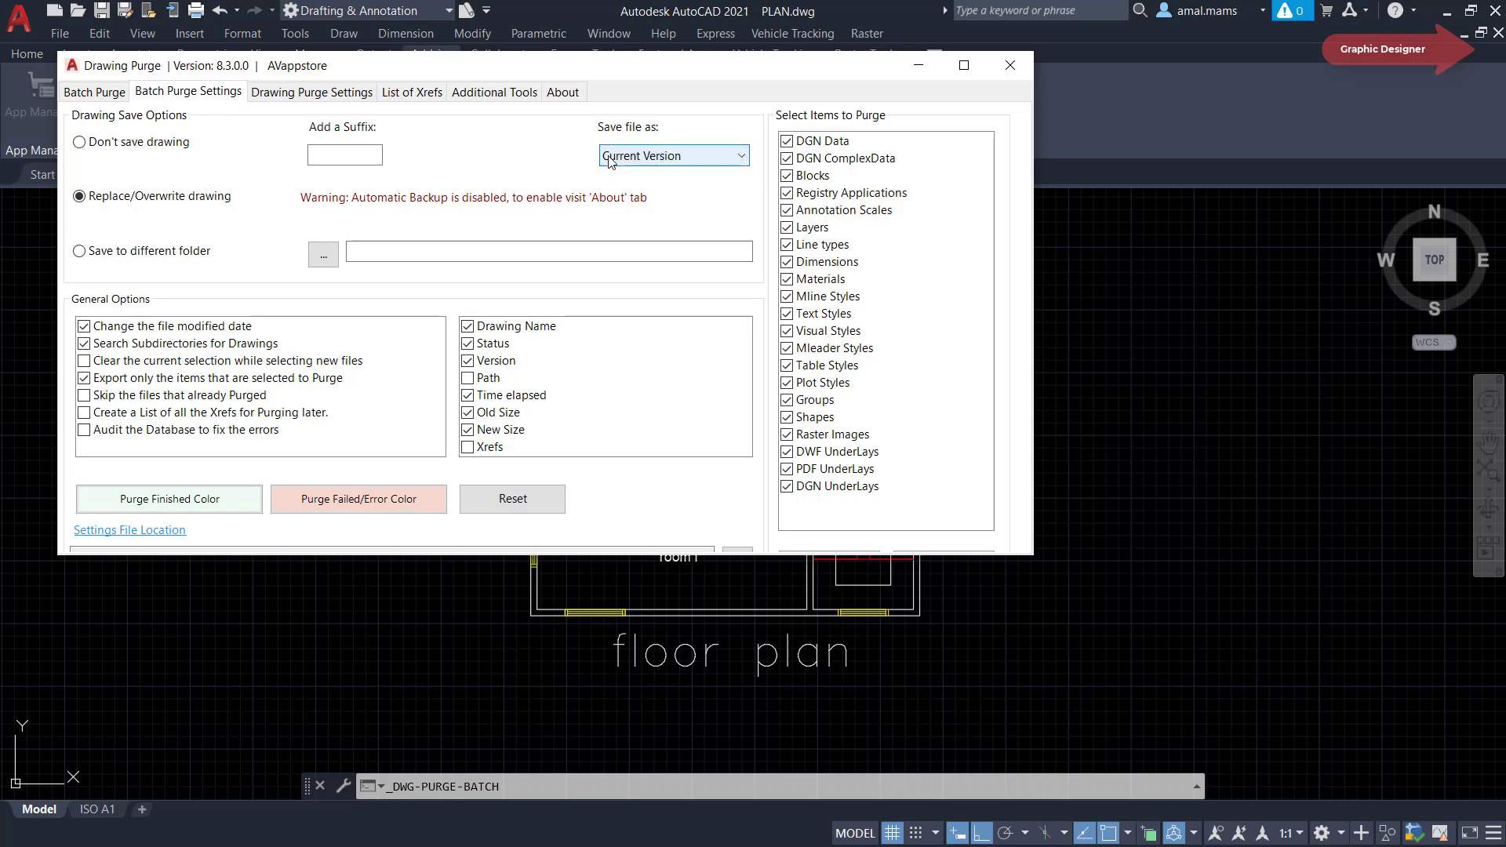
click(741, 159)
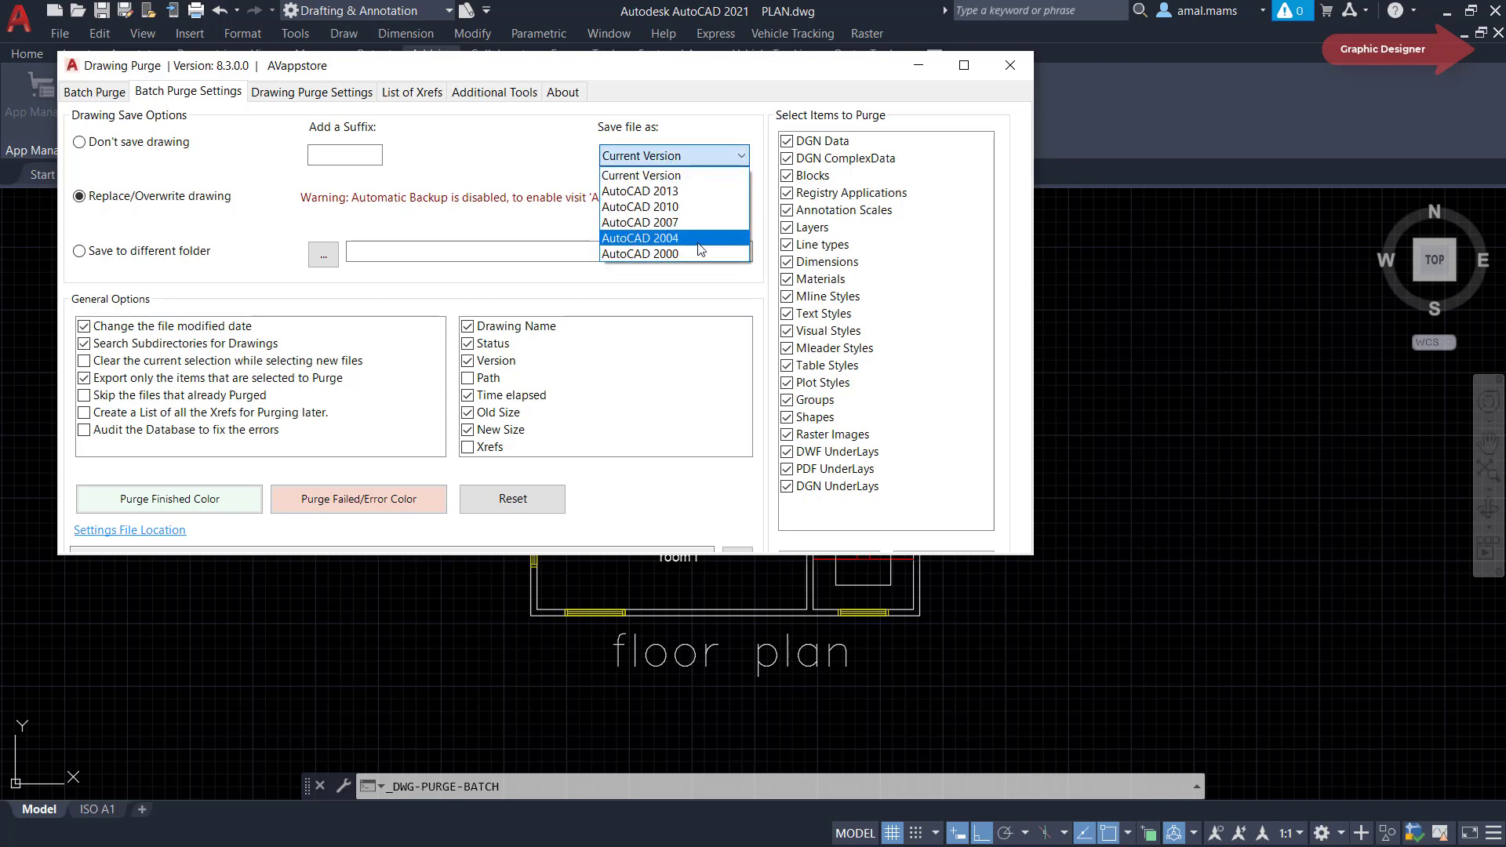
click(510, 153)
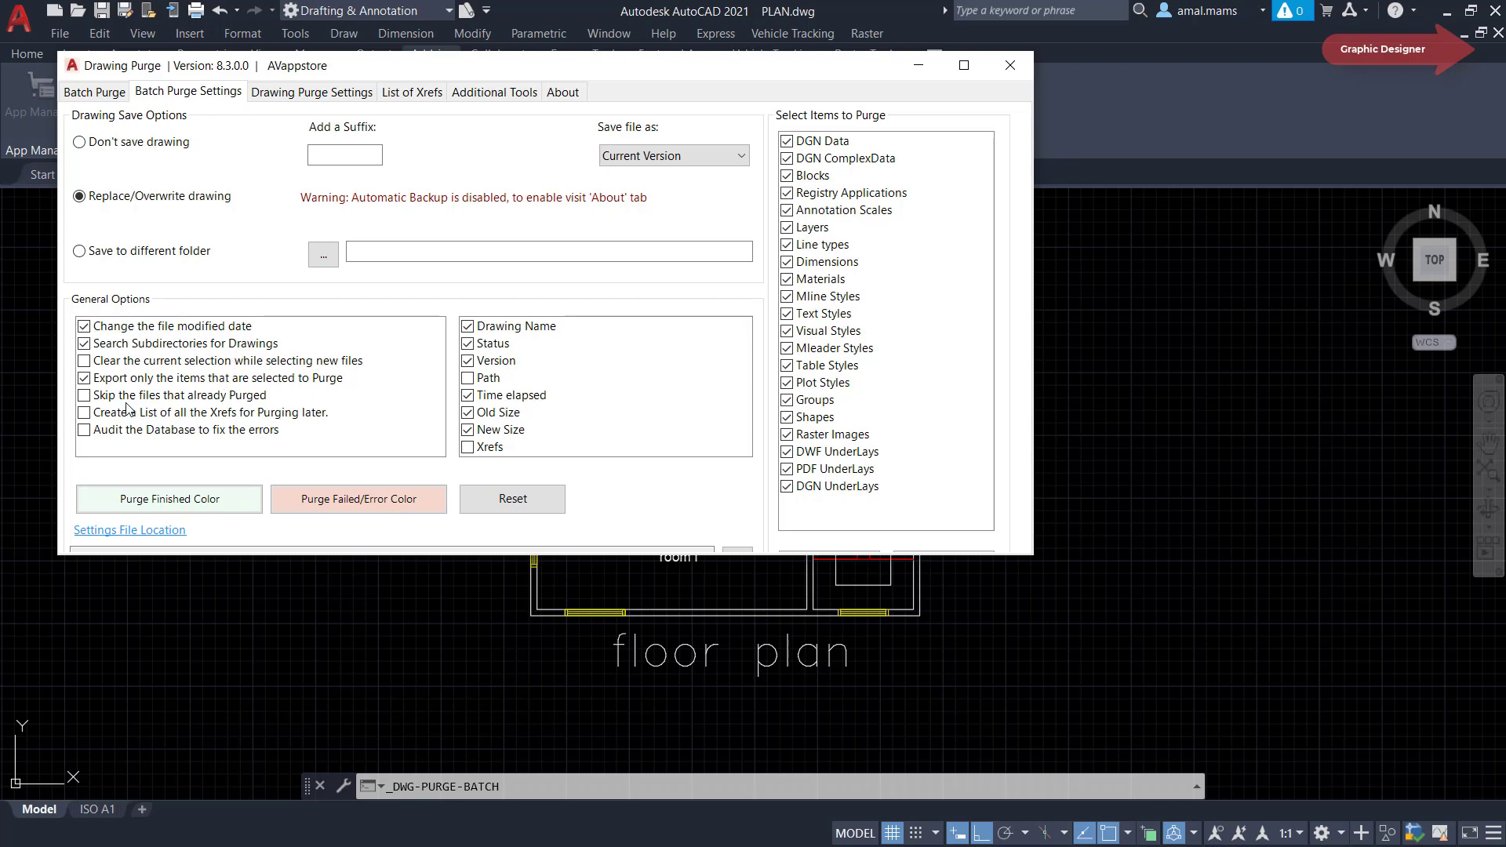
Look over the Drawing Purge Settings, then go back to the Purge Completed results table.
click(284, 100)
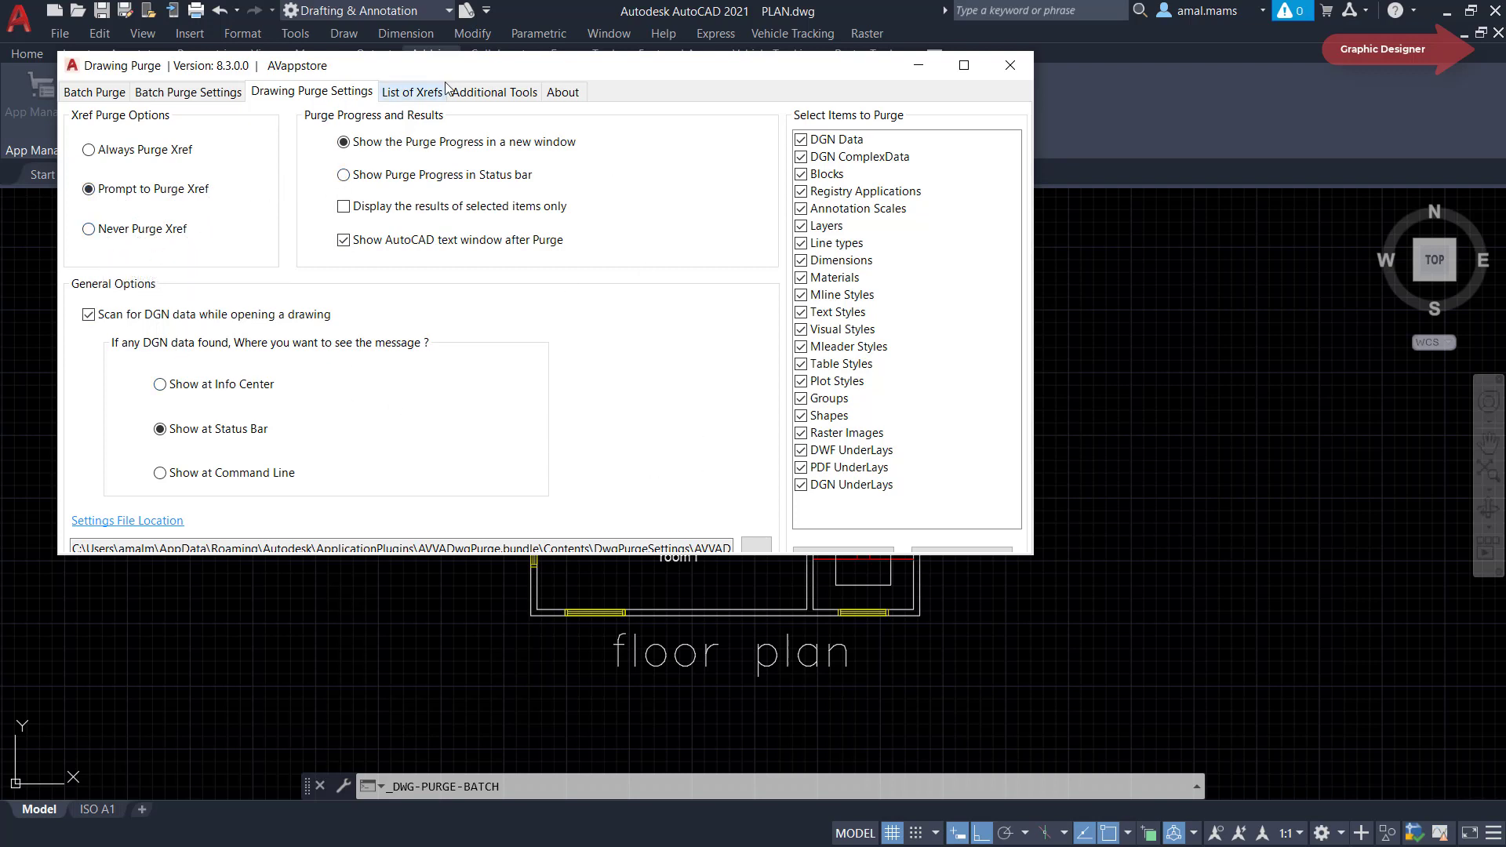
click(94, 92)
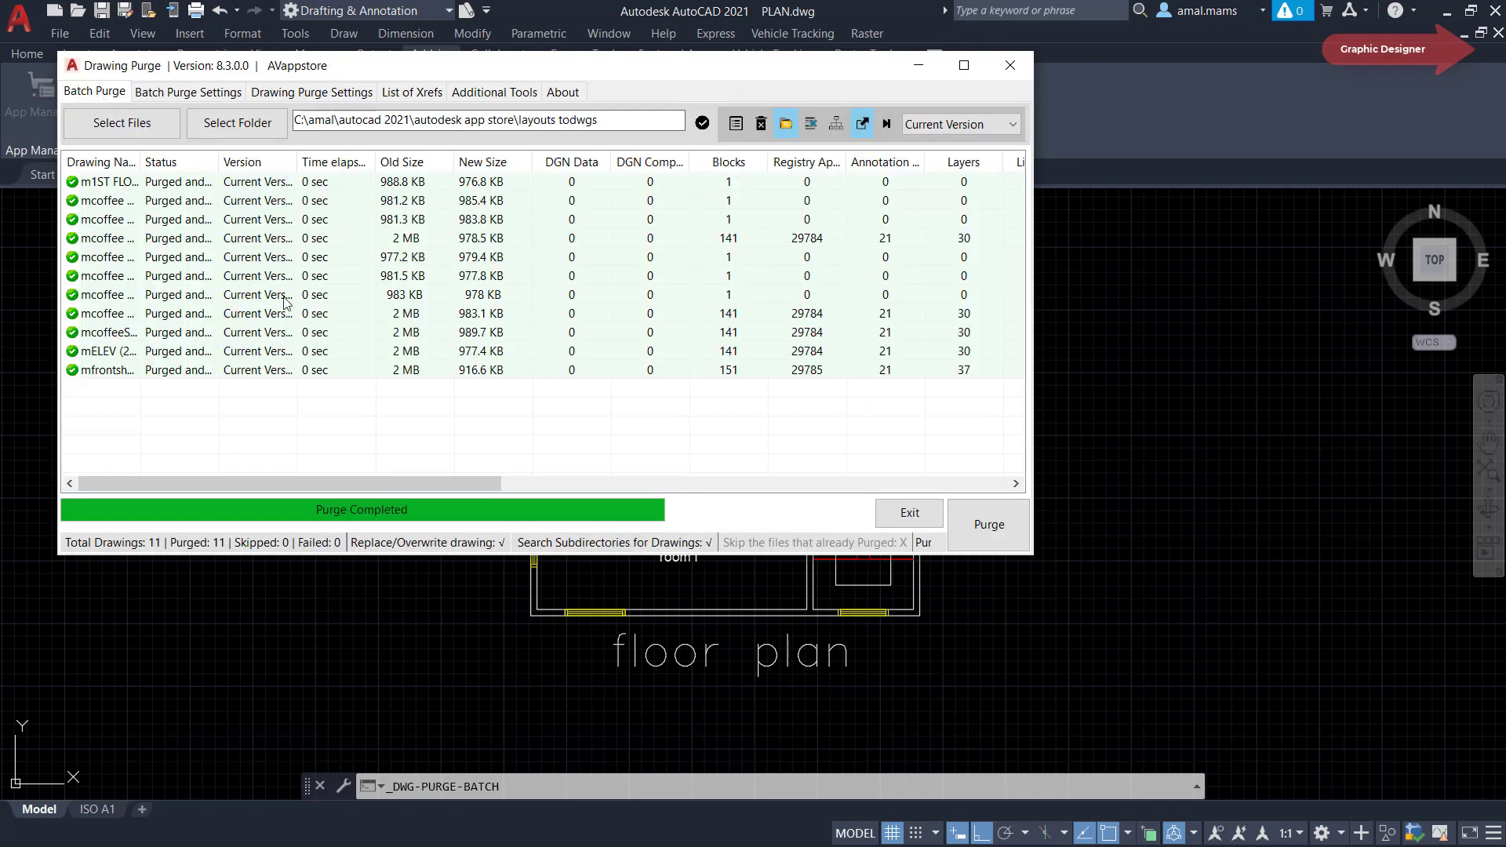